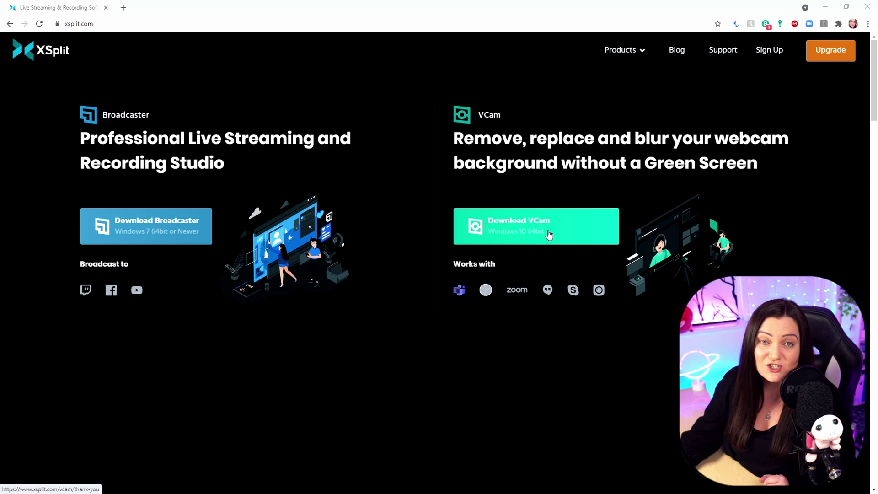
# - Download VCam for Windows 10 64bit from xsplit.com and open the XSplit Connect Webcam product page
pyautogui.click(549, 234)
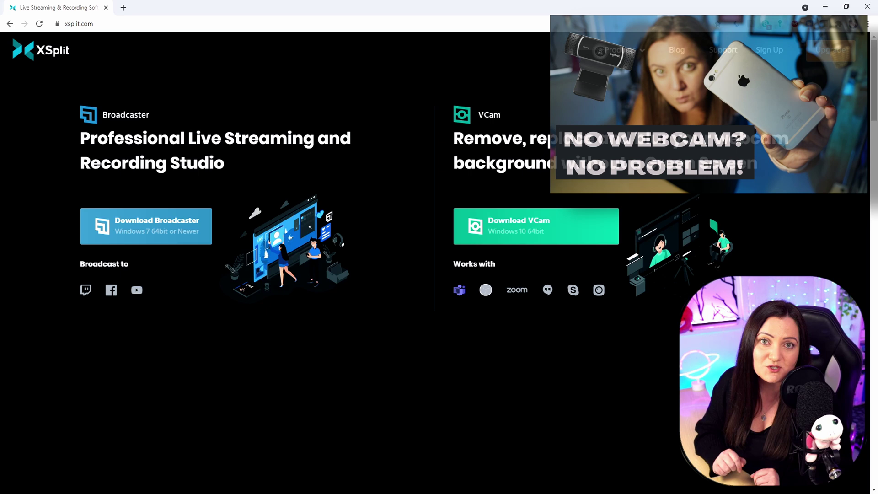
pyautogui.moveTo(647, 61)
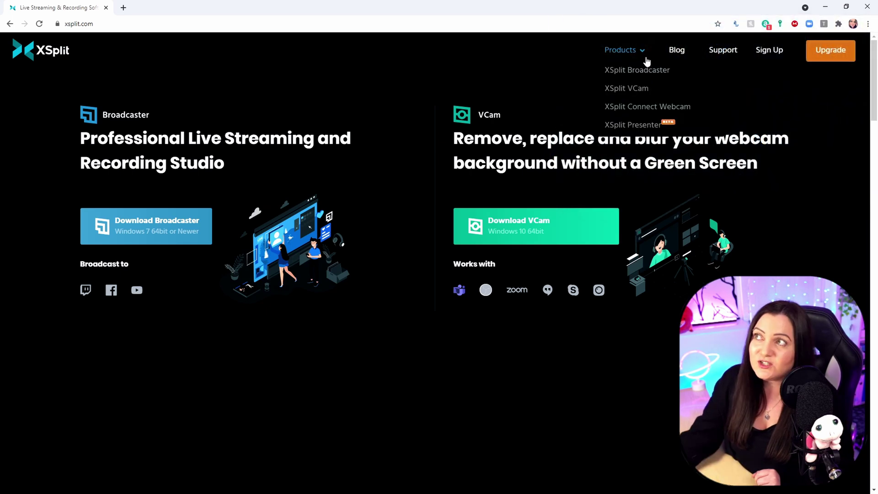
pyautogui.click(626, 111)
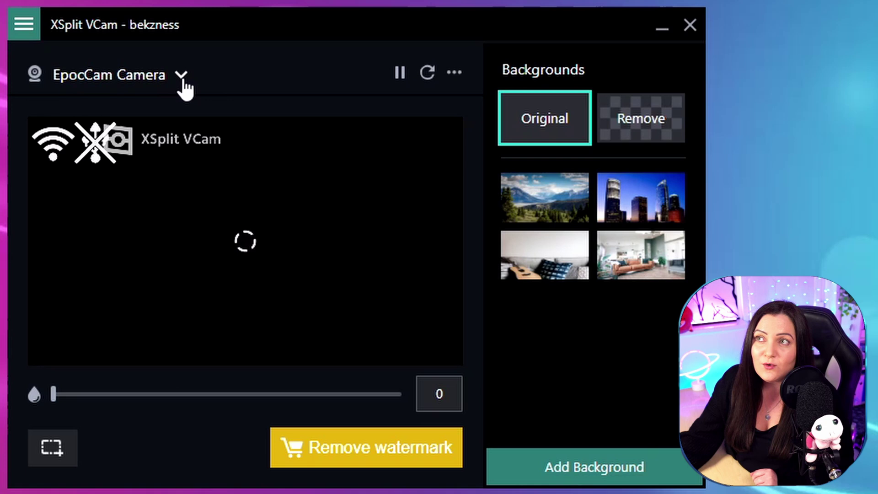
# - Switch to XSplit VCam, look through the available cameras and choose OBS-Camera4 as the webcam input
pyautogui.click(182, 84)
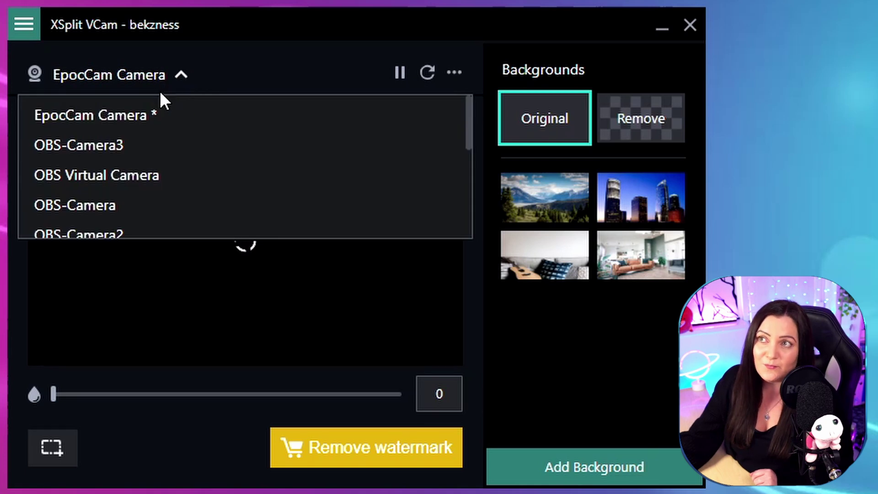
pyautogui.scroll(-3, 122, 162)
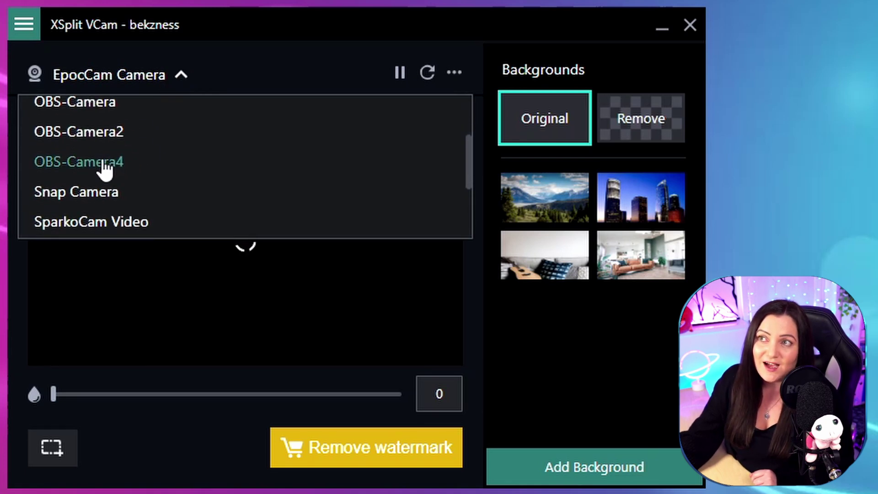
pyautogui.scroll(3, 104, 168)
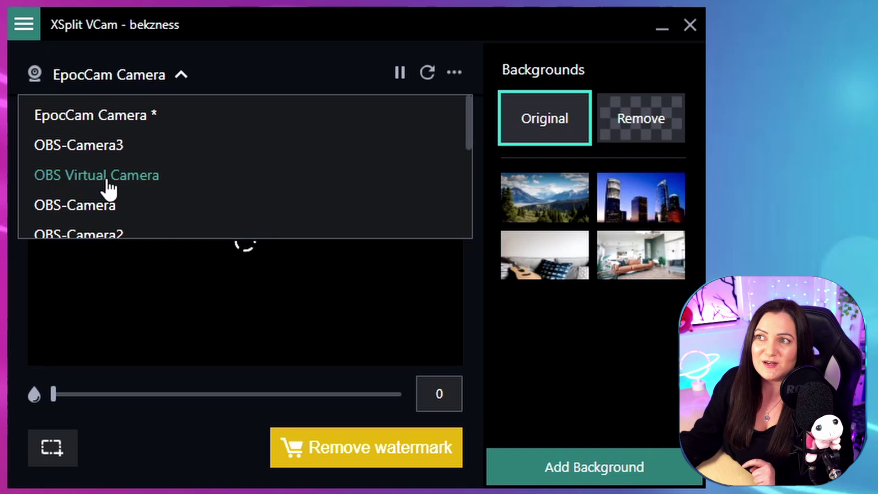
pyautogui.scroll(-3, 144, 200)
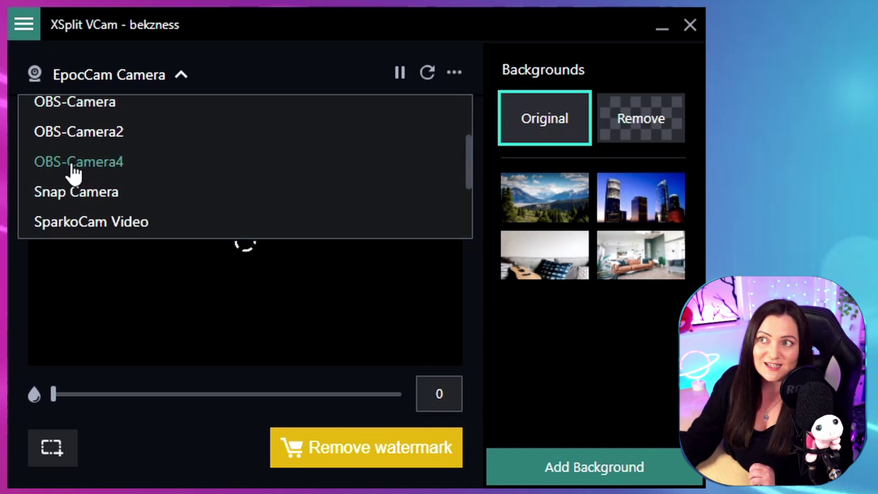
pyautogui.scroll(-3, 78, 173)
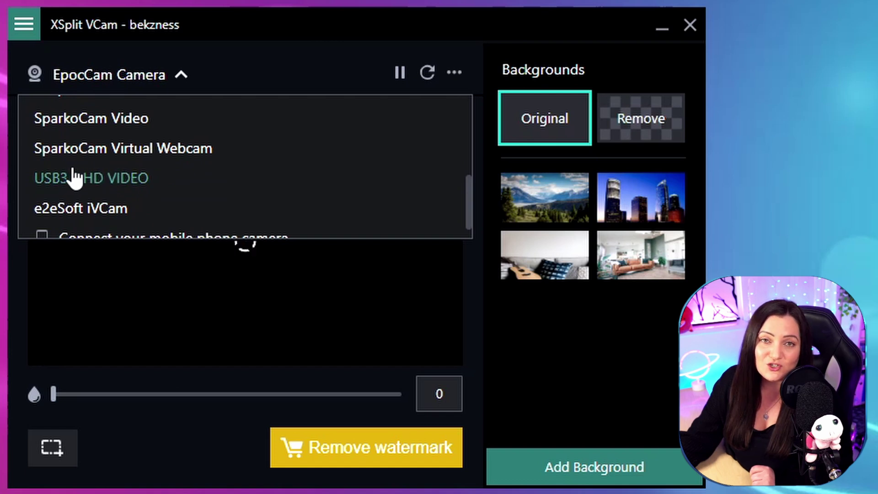
pyautogui.scroll(6, 73, 176)
pyautogui.scroll(-6, 87, 176)
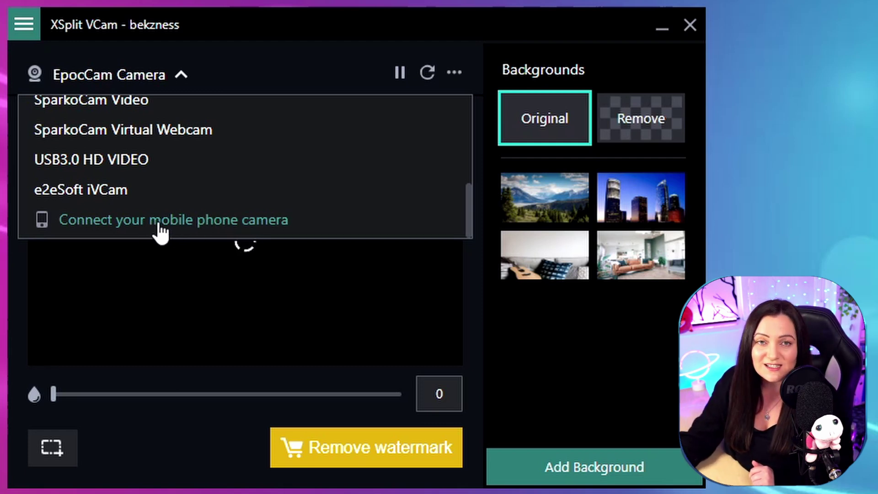
pyautogui.scroll(3, 94, 151)
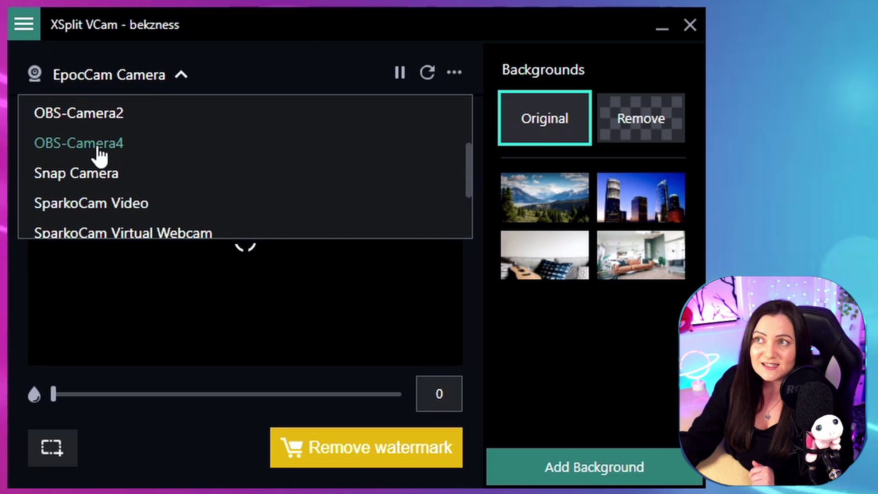
pyautogui.click(96, 145)
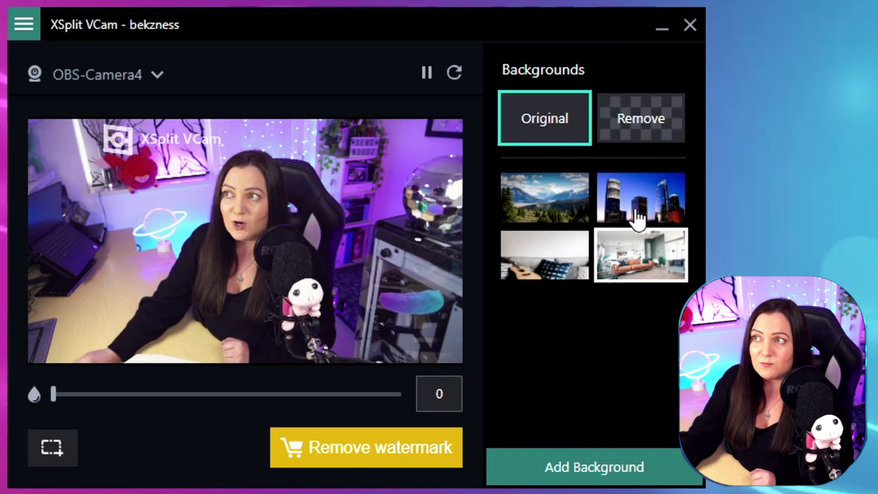
# - Try the sofa-and-guitar picture as the webcam background, then remove the background completely
pyautogui.click(554, 262)
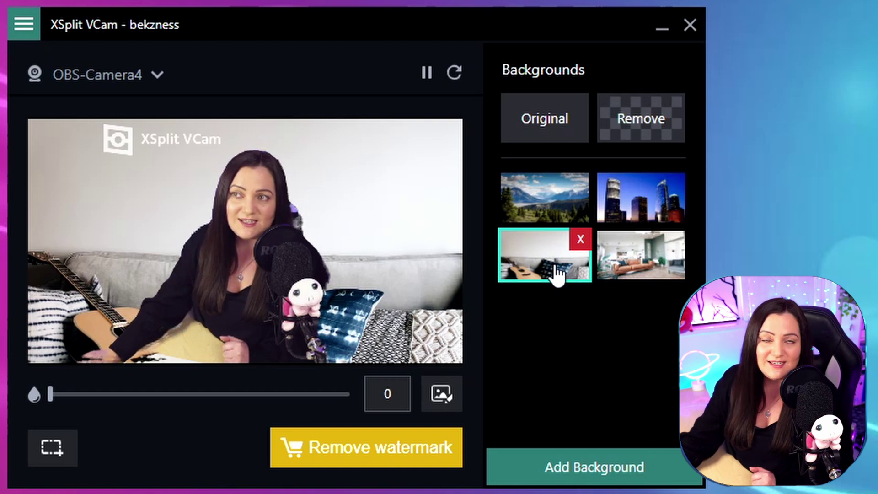
pyautogui.click(637, 130)
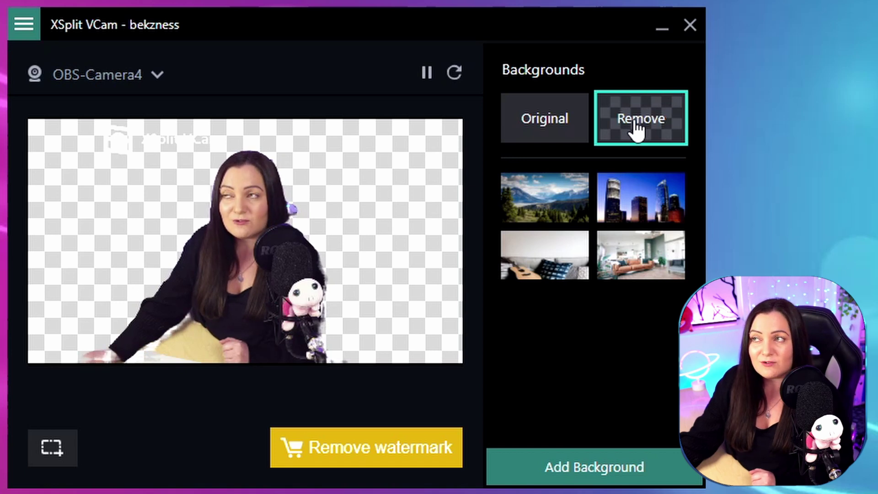
# - In the output settings, turn Remove Chair off to compare the cutout and turn it on again
pyautogui.click(29, 27)
pyautogui.click(75, 62)
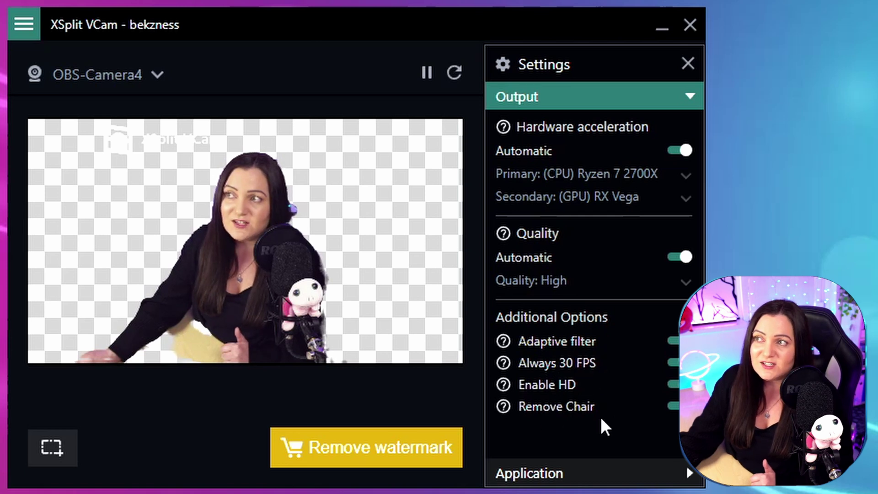
pyautogui.click(557, 407)
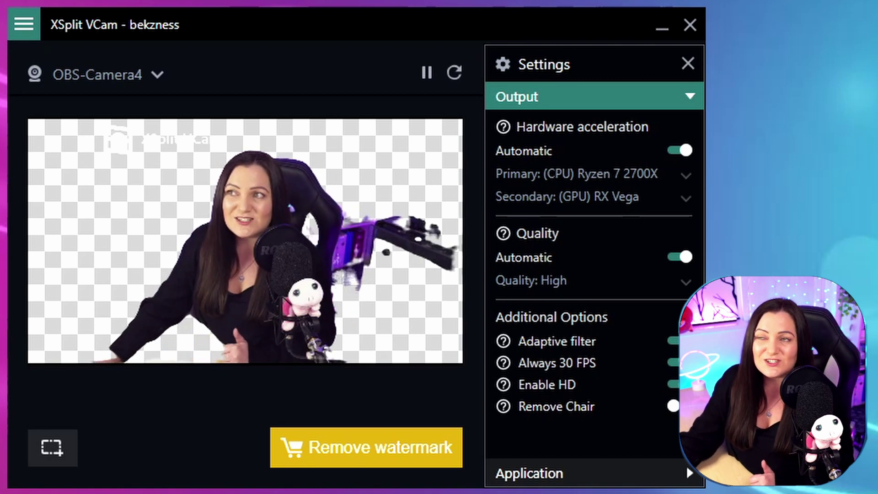
pyautogui.click(674, 406)
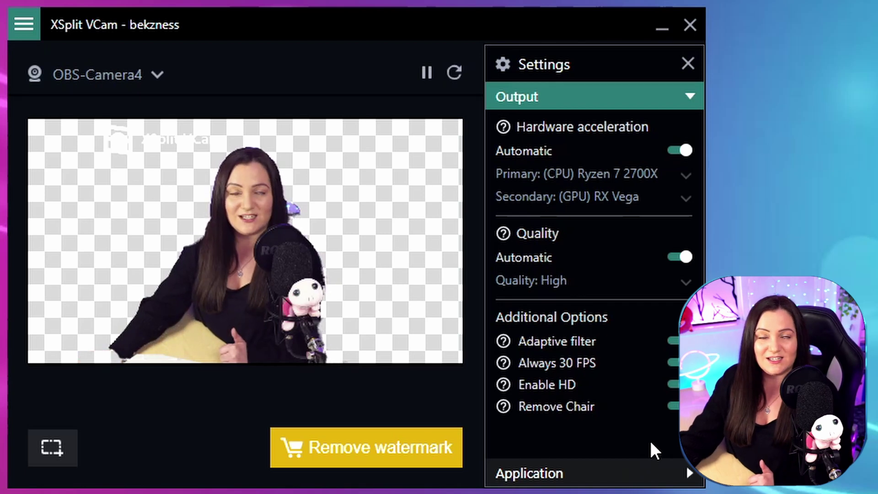
pyautogui.press('Escape')
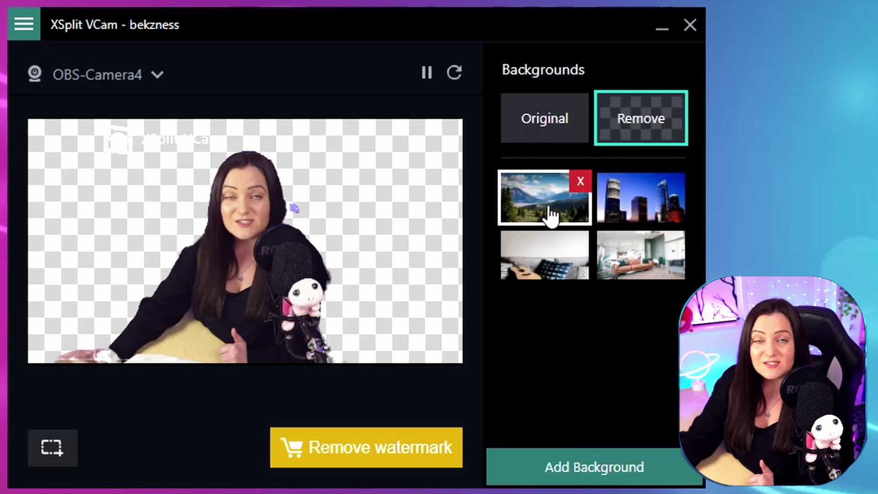
# - Restore the original webcam background and blur it slightly, to about 14
pyautogui.click(542, 124)
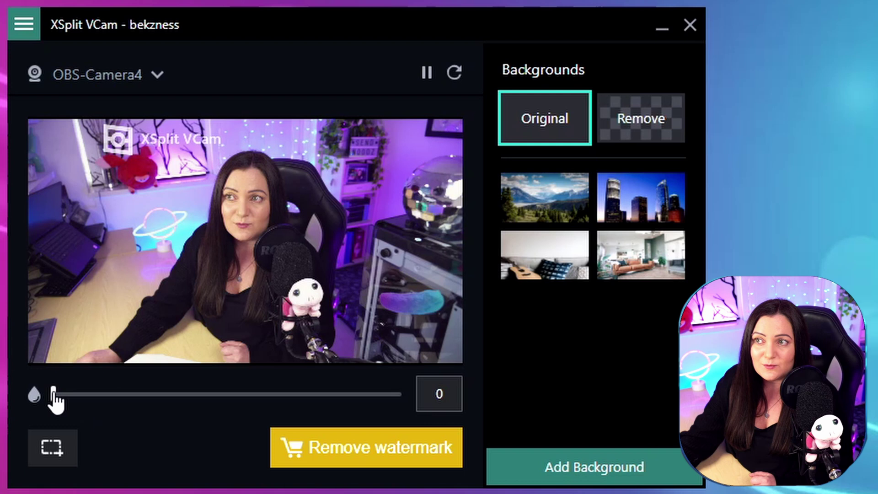
pyautogui.moveTo(54, 393); pyautogui.dragTo(126, 398)
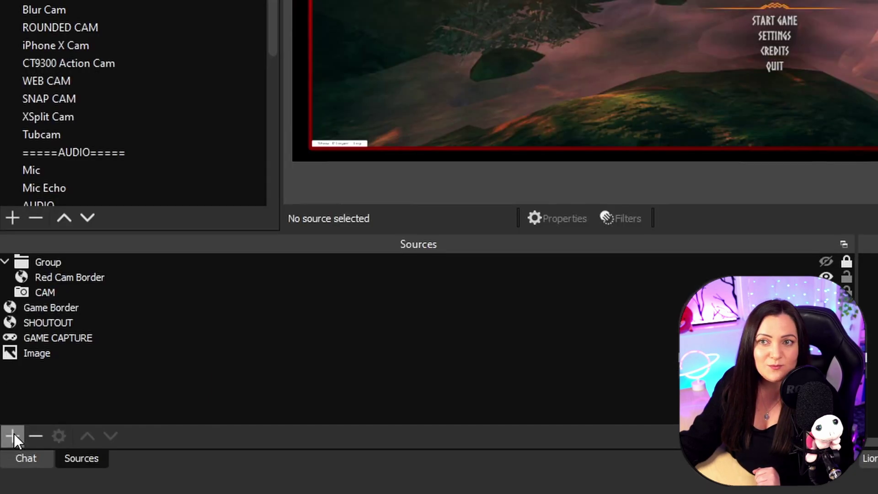
# - Switch to OBS and add the existing XSplit video capture device to the Tutorial Screen game layout's sources
pyautogui.click(7, 464)
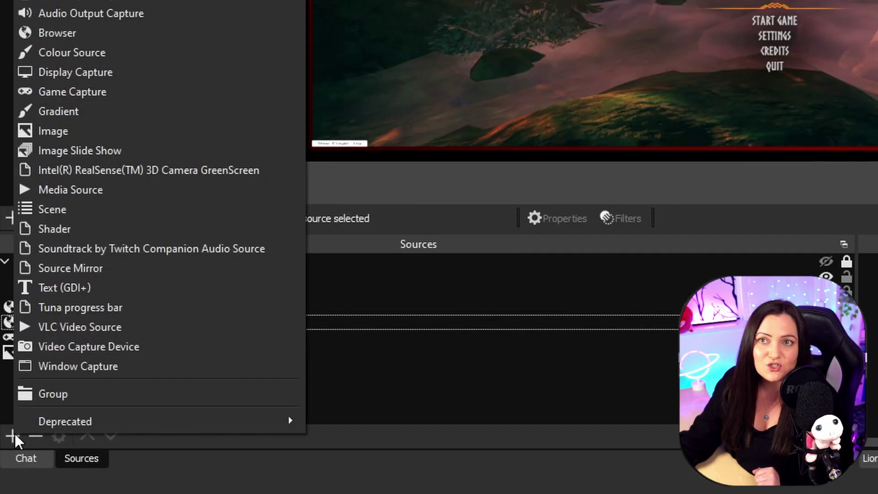
pyautogui.click(131, 346)
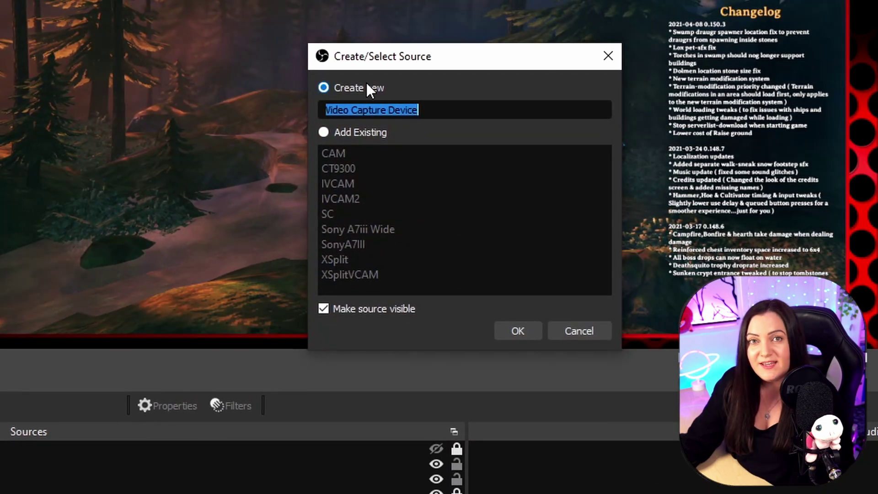
pyautogui.click(325, 133)
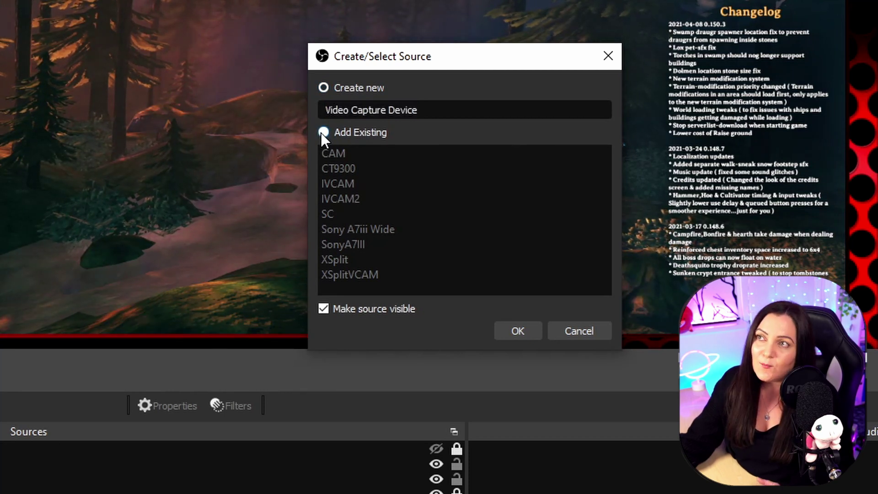
pyautogui.click(322, 132)
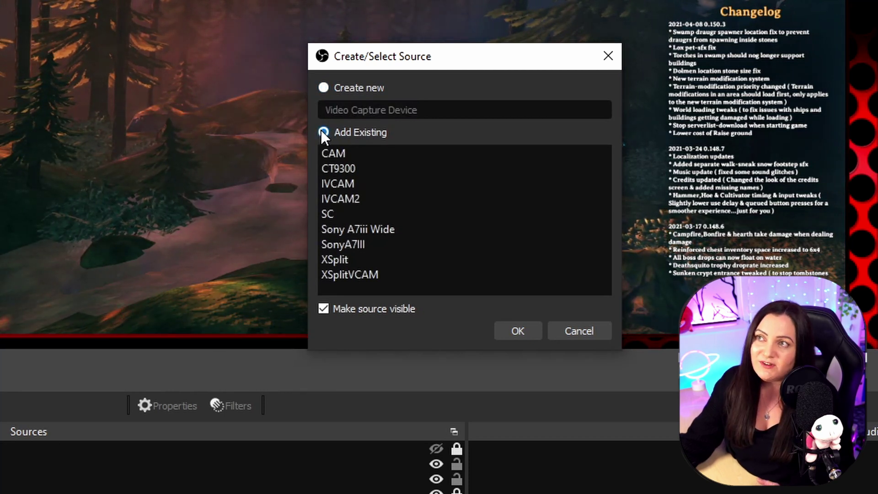
pyautogui.click(344, 259)
pyautogui.click(517, 332)
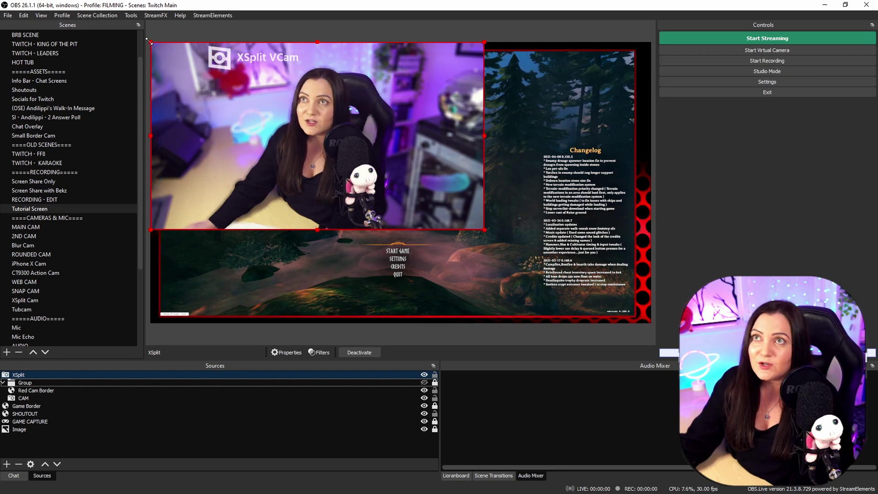
# - Scale down the XSplit camera source and place it over the lower-right area of the game capture
pyautogui.moveTo(151, 42); pyautogui.dragTo(270, 108)
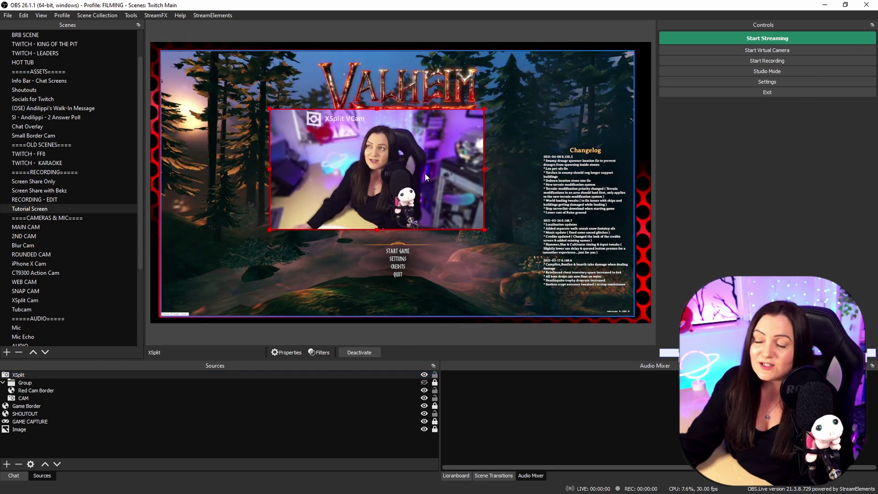
pyautogui.moveTo(382, 181); pyautogui.dragTo(515, 268)
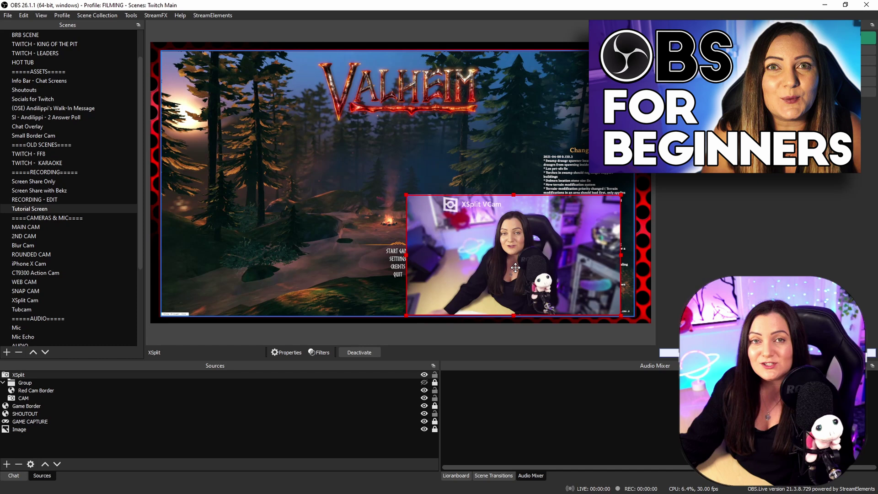
pyautogui.moveTo(515, 267); pyautogui.dragTo(501, 238)
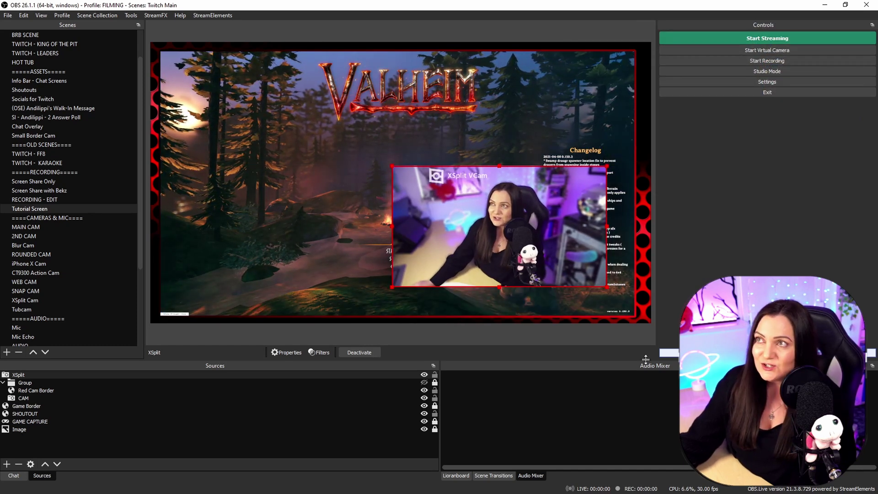
# - Switch to XSplit VCam, try background blur values of 46 and 17, then remove the webcam background
pyautogui.moveTo(334, 261); pyautogui.dragTo(154, 230)
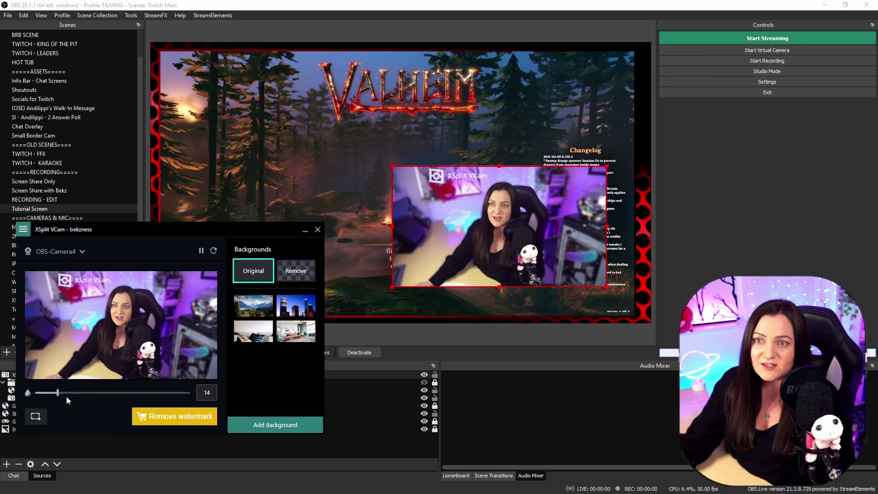
pyautogui.moveTo(58, 394); pyautogui.dragTo(108, 404)
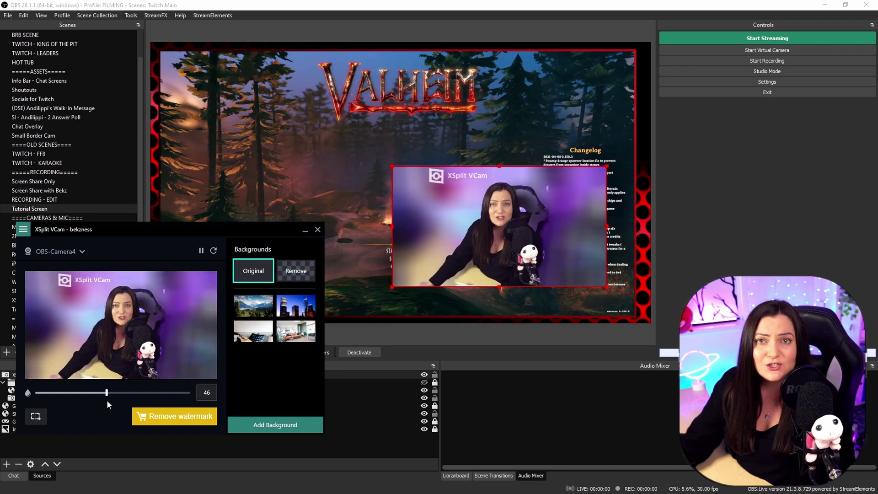
pyautogui.moveTo(107, 401); pyautogui.dragTo(62, 406)
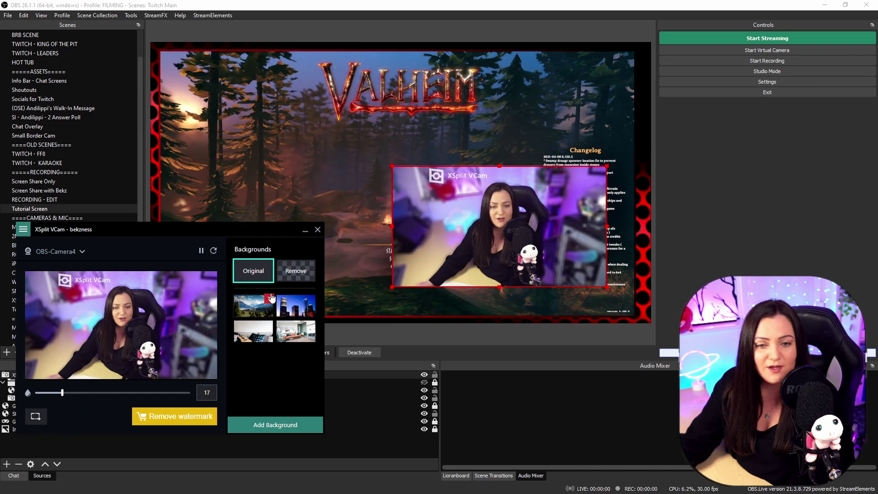
pyautogui.click(307, 275)
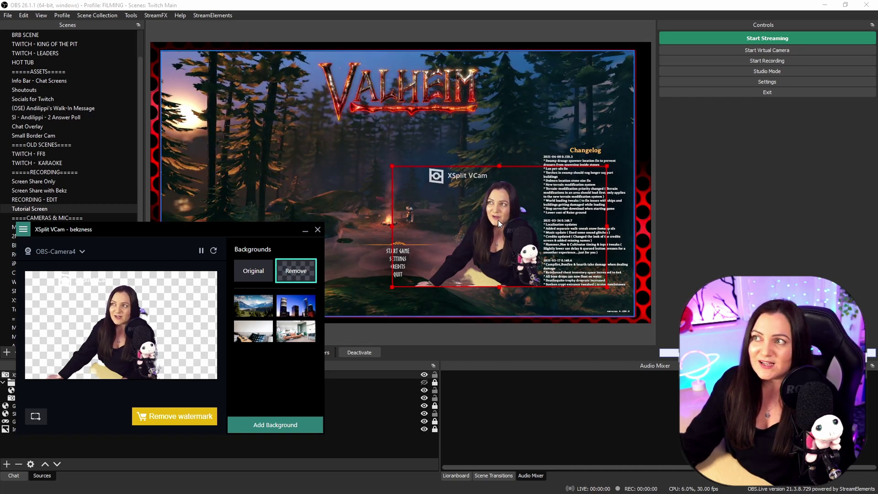
# - Fit the XSplit camera source into the game capture's lower-right corner in OBS and crop its top and left edges
pyautogui.moveTo(499, 221); pyautogui.dragTo(589, 251)
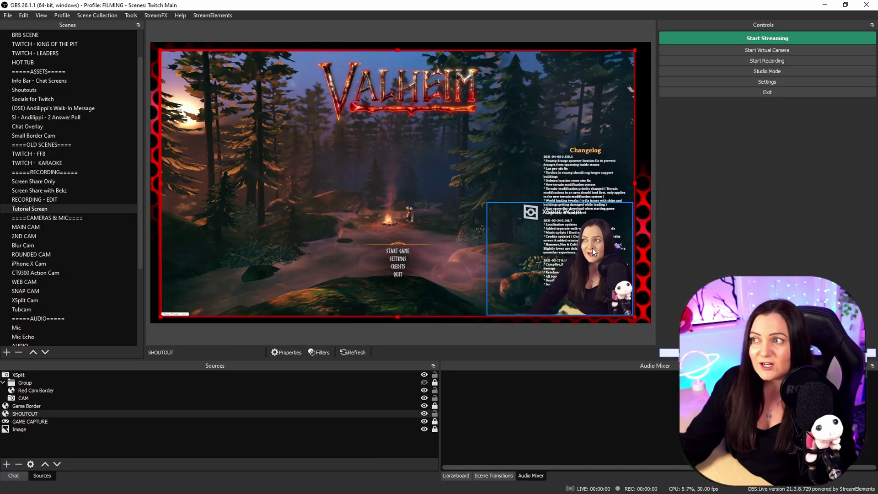
pyautogui.click(568, 207)
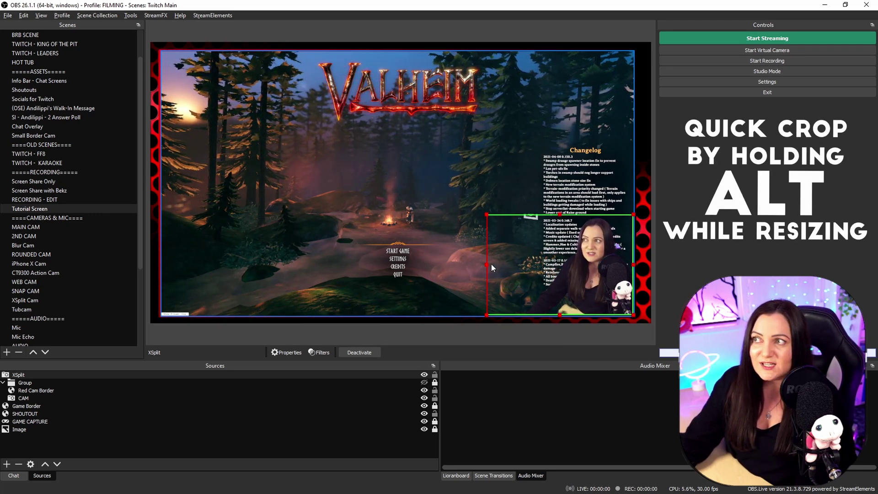
pyautogui.moveTo(490, 264); pyautogui.dragTo(539, 264)
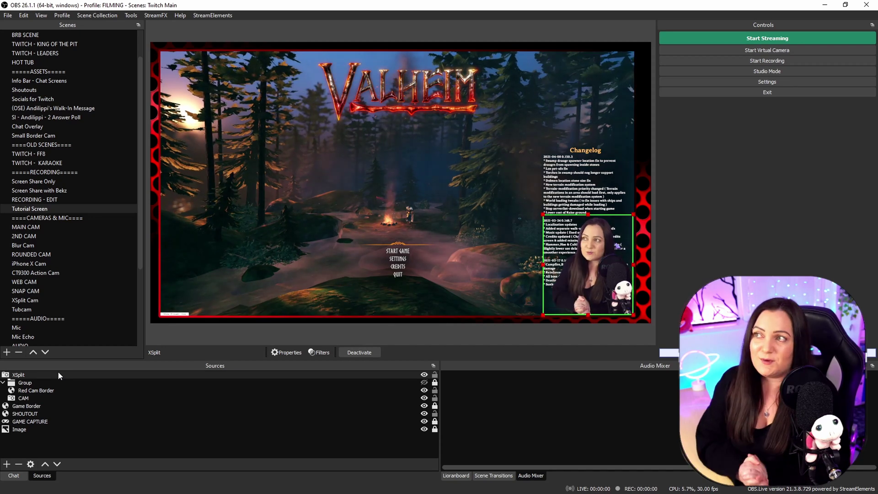
pyautogui.click(445, 267)
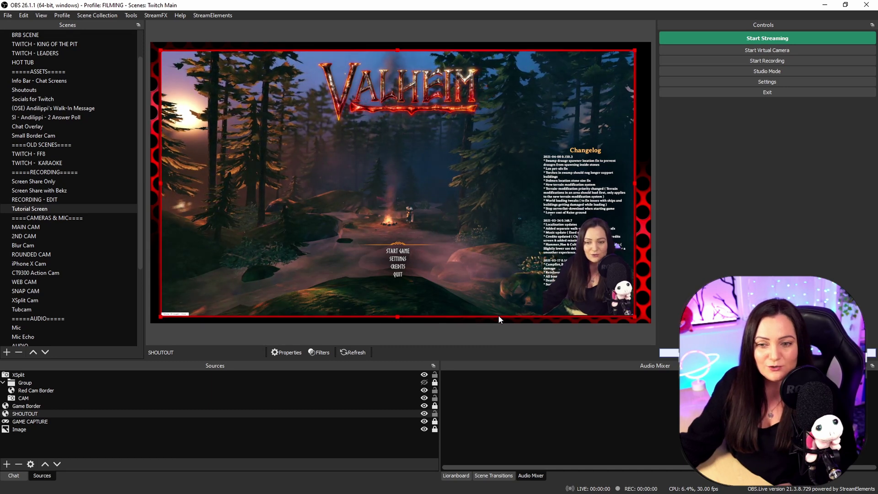
# - Enlarge the cropped XSplit camera source from its upper-left corner and deselect it
pyautogui.click(561, 220)
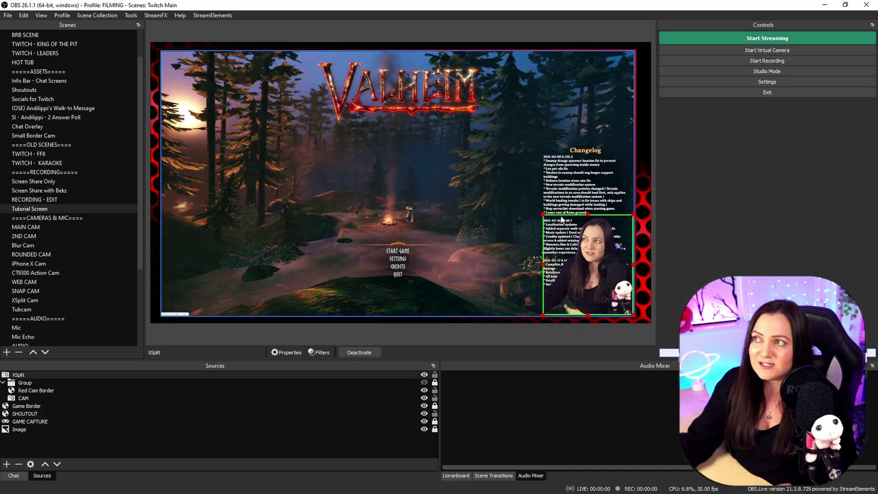
pyautogui.moveTo(543, 214); pyautogui.dragTo(516, 191)
pyautogui.click(455, 249)
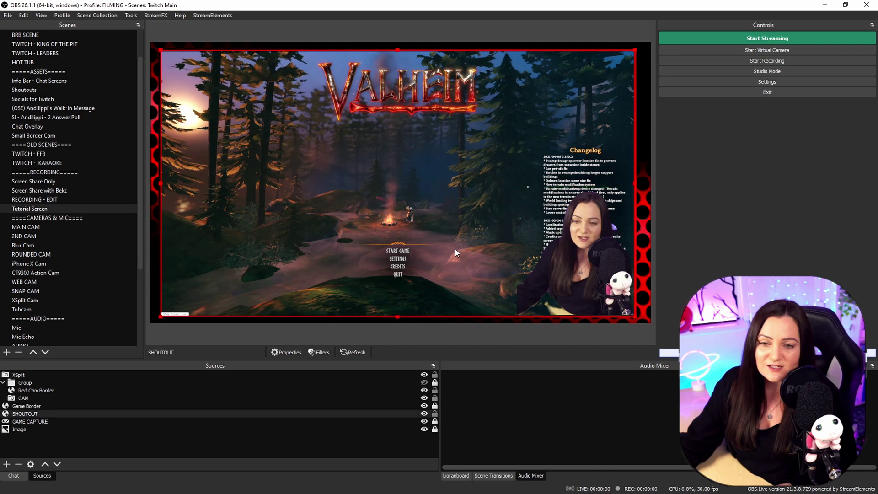